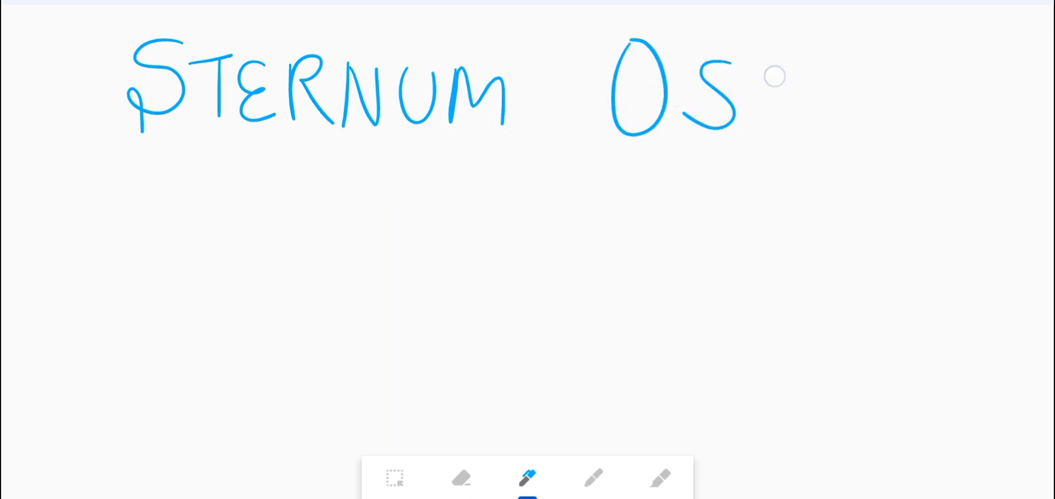
Handwrite the remaining blue letters to complete 'Ossification' after 'Sternum Os' in the title.
drag(802, 71, 792, 134)
mouse_move(834, 65)
mouse_down()
mouse_move(822, 127)
mouse_move(859, 62)
mouse_up()
mouse_move(822, 100)
mouse_down()
mouse_move(853, 92)
mouse_move(874, 124)
mouse_up()
mouse_move(930, 74)
mouse_down()
mouse_move(918, 124)
mouse_move(968, 137)
mouse_move(968, 101)
mouse_move(995, 74)
mouse_up()
drag(988, 77, 967, 134)
drag(997, 87, 987, 128)
mouse_move(1007, 80)
mouse_down()
mouse_move(1000, 110)
mouse_move(1017, 94)
mouse_move(1020, 125)
mouse_up()
mouse_move(1022, 82)
mouse_down()
mouse_move(1039, 123)
mouse_move(1052, 77)
mouse_up()
scroll(528, 247, down, 2)
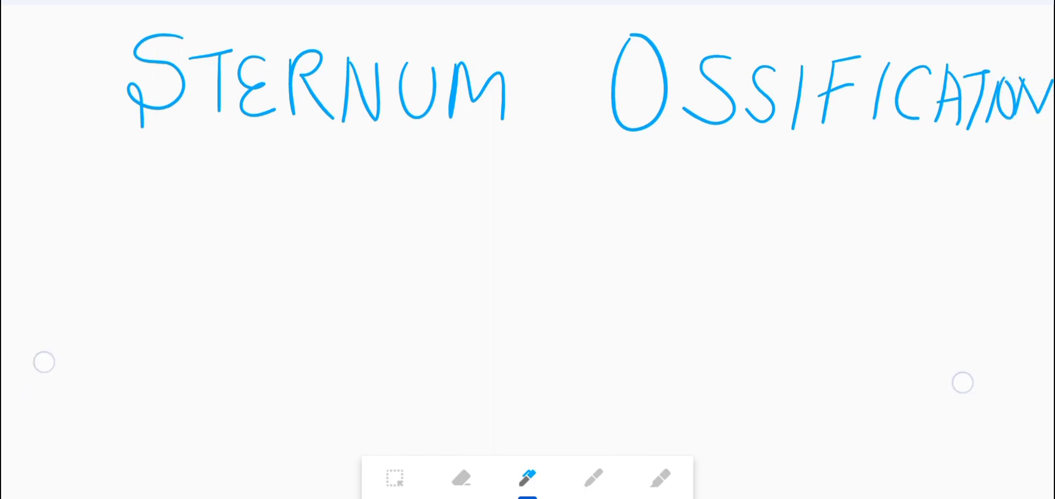
scroll(493, 387, down, 3)
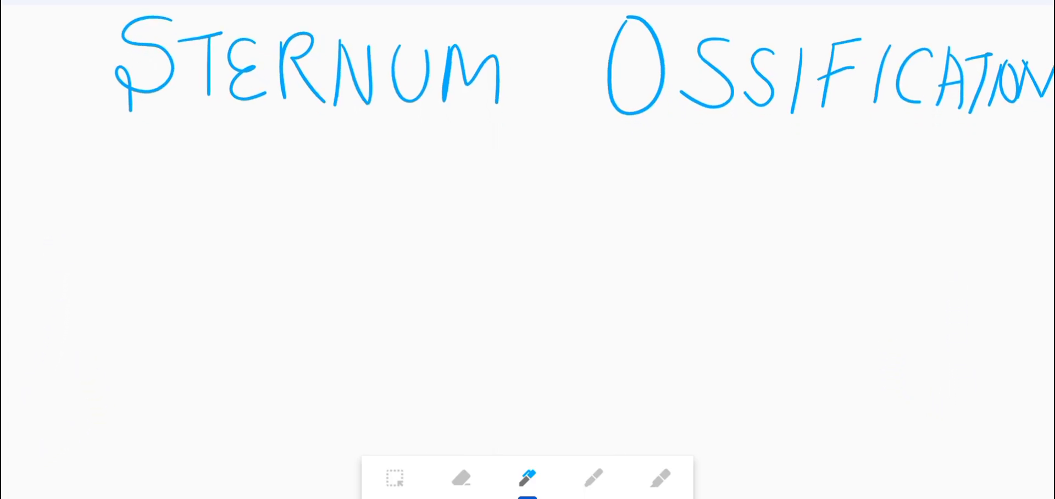
scroll(484, 274, down, 1)
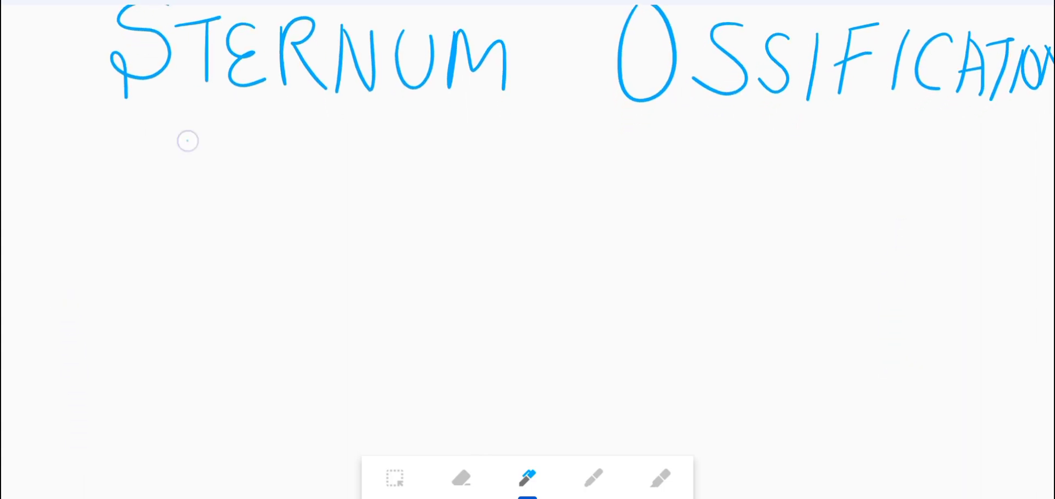
Outline the rounded top piece, tall middle piece and triangular tip, dotting the top piece.
mouse_move(186, 139)
mouse_down()
mouse_move(225, 191)
mouse_move(217, 141)
mouse_move(187, 147)
mouse_up()
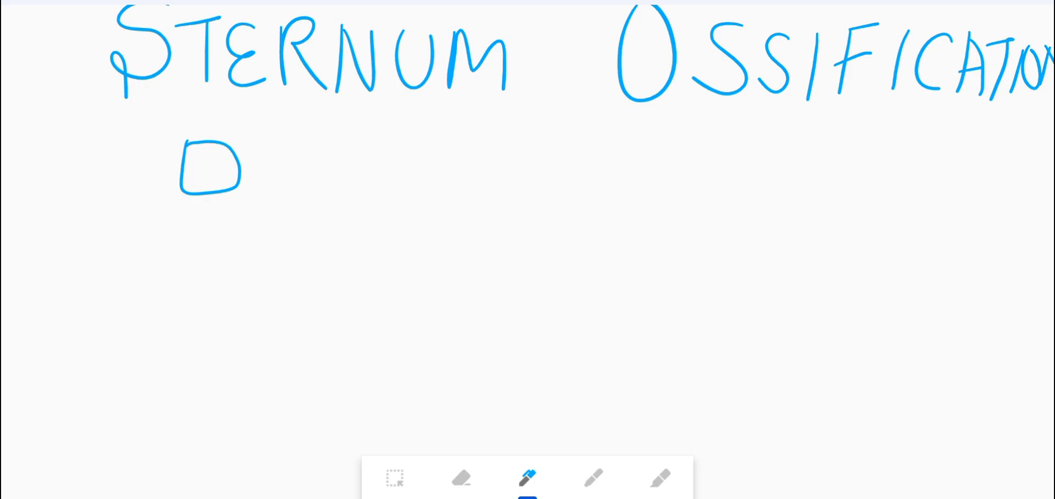
mouse_move(180, 224)
mouse_down()
mouse_move(172, 323)
mouse_move(238, 238)
mouse_move(208, 350)
mouse_move(168, 303)
mouse_up()
mouse_move(175, 378)
mouse_down()
mouse_move(201, 379)
mouse_move(192, 434)
mouse_move(212, 396)
mouse_move(198, 381)
mouse_up()
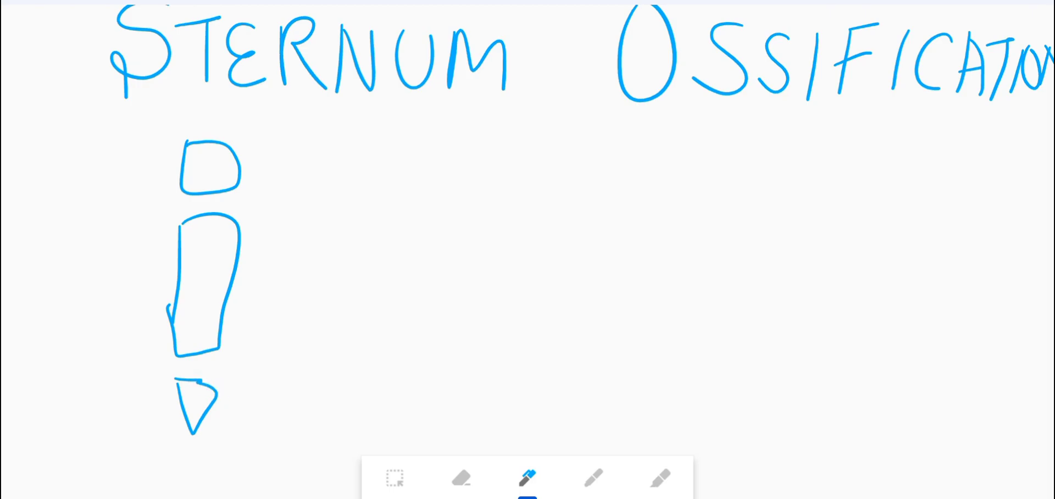
drag(192, 165, 198, 164)
click(218, 169)
Divide the middle piece into four sections with three lines, and dot each section and the tip.
drag(184, 251, 230, 248)
drag(181, 282, 224, 280)
drag(175, 319, 221, 318)
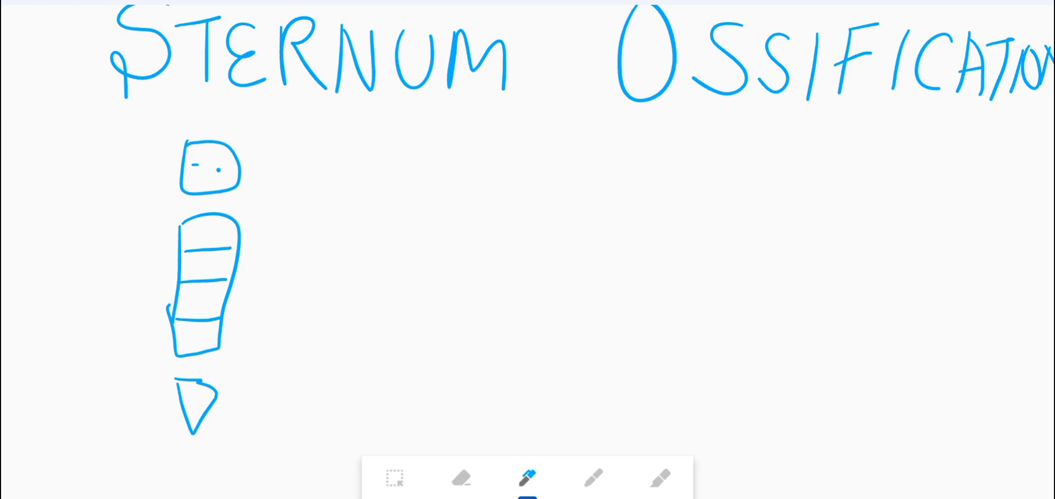
click(214, 233)
click(206, 269)
click(188, 303)
click(209, 304)
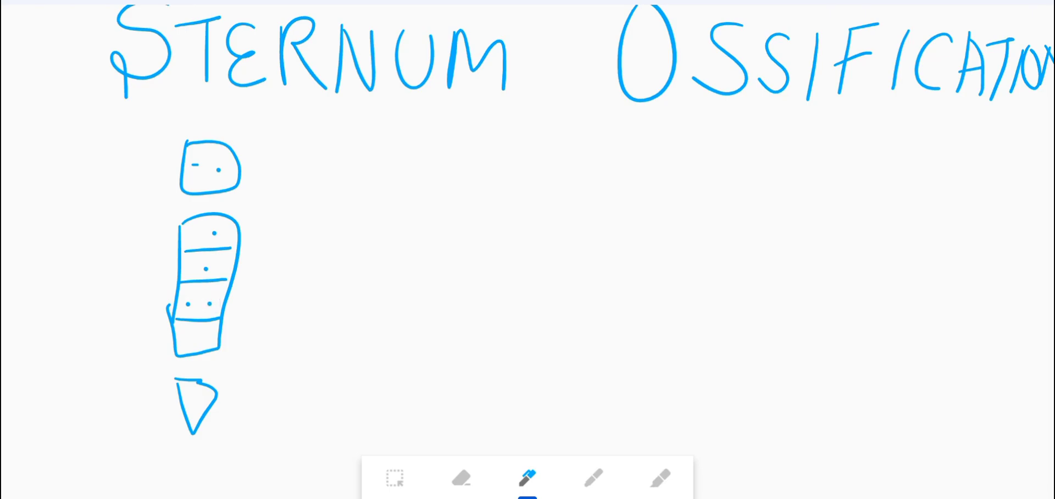
click(181, 336)
click(205, 336)
click(197, 400)
Draw an arrow from the top piece and label it '5m'.
mouse_move(240, 165)
mouse_down()
mouse_move(282, 165)
mouse_move(274, 181)
mouse_move(317, 189)
mouse_up()
drag(300, 155, 332, 155)
mouse_move(349, 186)
mouse_down()
mouse_move(349, 167)
mouse_move(381, 186)
mouse_up()
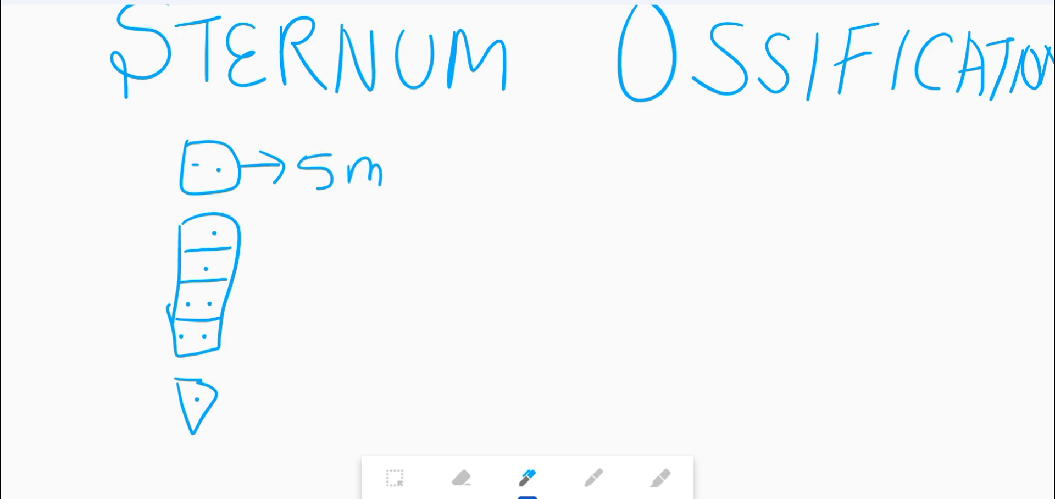
Bracket the upper middle sections as '5m' and the lower sections as '5-6m'.
mouse_move(253, 226)
mouse_down()
mouse_move(269, 226)
mouse_move(275, 269)
mouse_move(249, 272)
mouse_up()
mouse_move(314, 242)
mouse_down()
mouse_move(341, 254)
mouse_move(312, 265)
mouse_move(343, 235)
mouse_up()
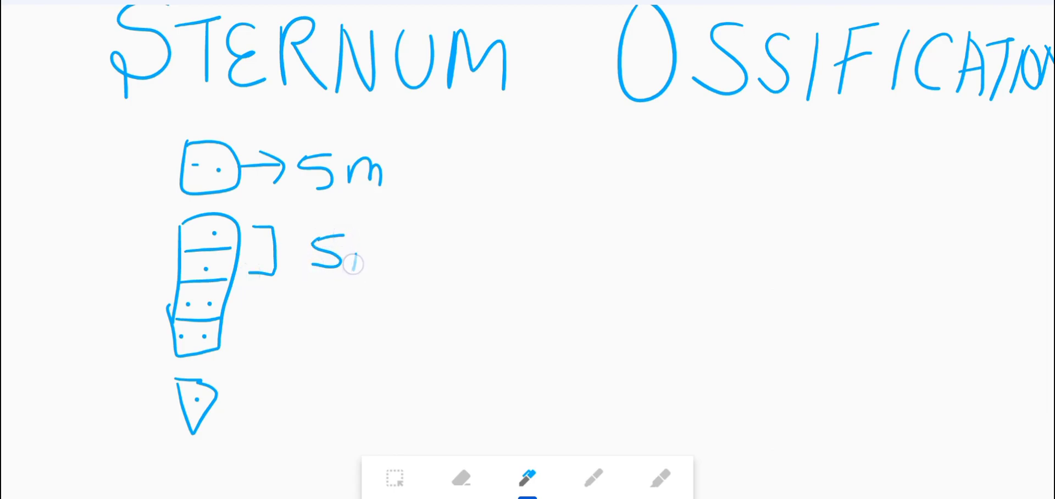
mouse_move(353, 269)
mouse_down()
mouse_move(362, 248)
mouse_move(376, 268)
mouse_up()
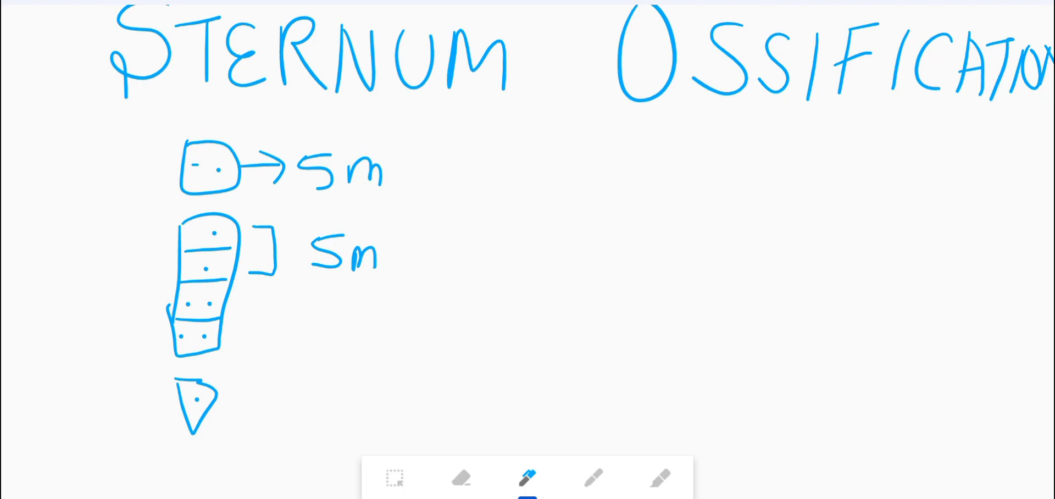
mouse_move(254, 296)
mouse_down()
mouse_move(271, 348)
mouse_move(249, 348)
mouse_up()
mouse_move(308, 308)
mouse_down()
mouse_move(316, 338)
mouse_move(336, 310)
mouse_move(384, 343)
mouse_move(379, 332)
mouse_move(420, 324)
mouse_move(435, 343)
mouse_up()
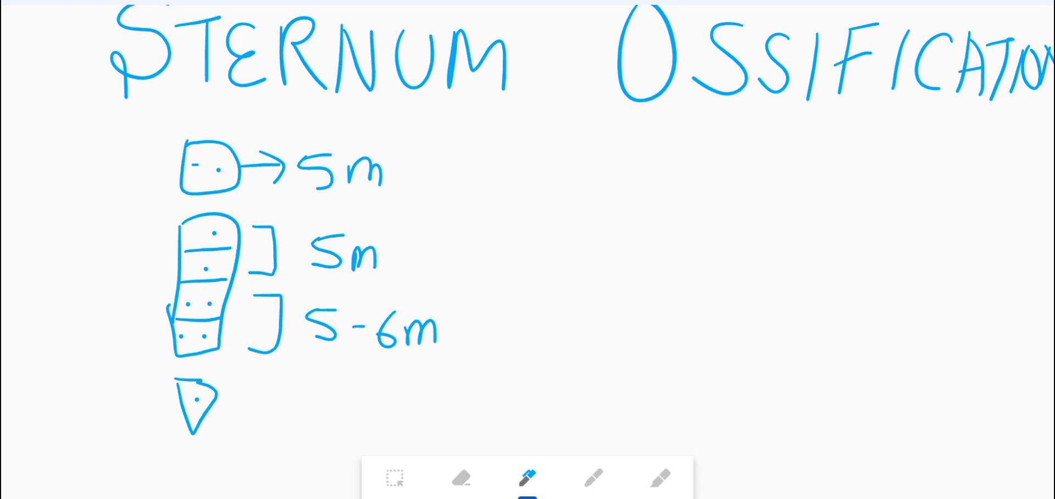
Draw an arrow from the lower tip and begin its '3 y' label.
mouse_move(240, 404)
mouse_down()
mouse_move(279, 404)
mouse_move(269, 416)
mouse_up()
mouse_move(311, 389)
mouse_down()
mouse_move(332, 398)
mouse_move(305, 424)
mouse_up()
mouse_move(355, 396)
mouse_down()
mouse_move(360, 409)
mouse_move(374, 396)
mouse_move(356, 435)
mouse_up()
Bracket both 5m labels as 'fetal life' and complete the tip's label as '3 y/s'.
mouse_move(402, 177)
mouse_down()
mouse_move(413, 177)
mouse_move(392, 258)
mouse_up()
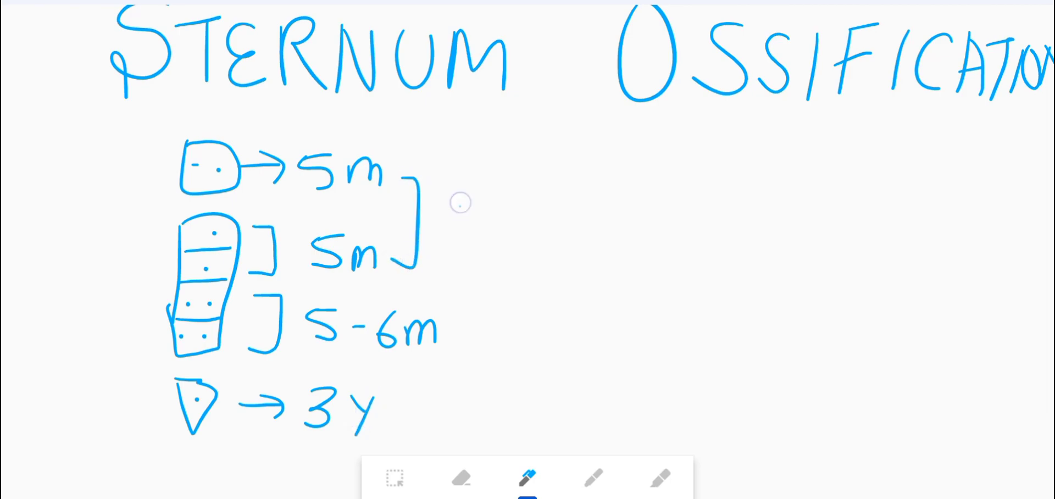
drag(460, 208, 443, 276)
mouse_move(427, 225)
mouse_down()
mouse_move(459, 226)
mouse_move(478, 248)
mouse_up()
mouse_move(488, 198)
mouse_down()
mouse_move(484, 250)
mouse_move(510, 225)
mouse_move(519, 249)
mouse_up()
drag(530, 208, 528, 250)
mouse_move(565, 208)
mouse_down()
mouse_move(556, 228)
mouse_move(575, 231)
mouse_move(580, 211)
mouse_move(585, 278)
mouse_move(603, 228)
mouse_move(604, 253)
mouse_move(584, 228)
mouse_up()
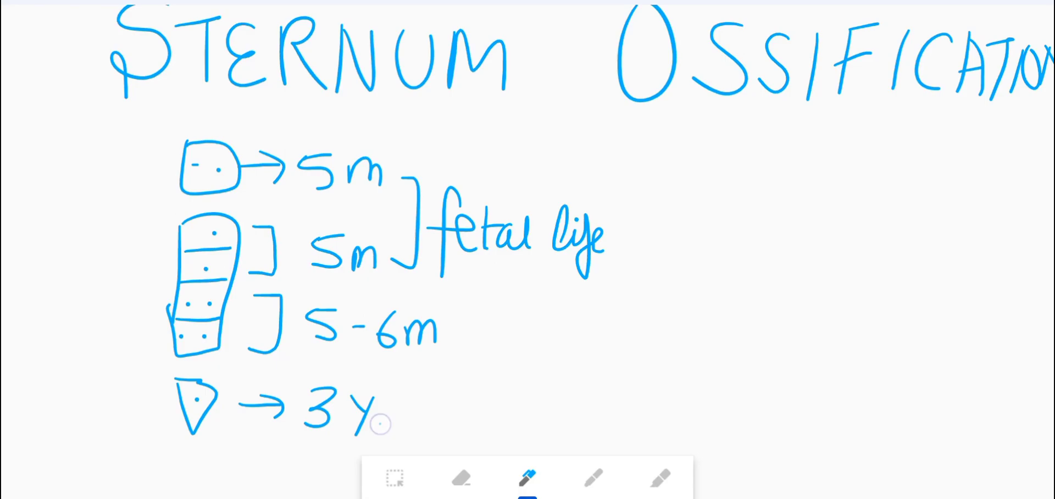
mouse_move(386, 406)
mouse_down()
mouse_move(379, 422)
mouse_move(406, 435)
mouse_up()
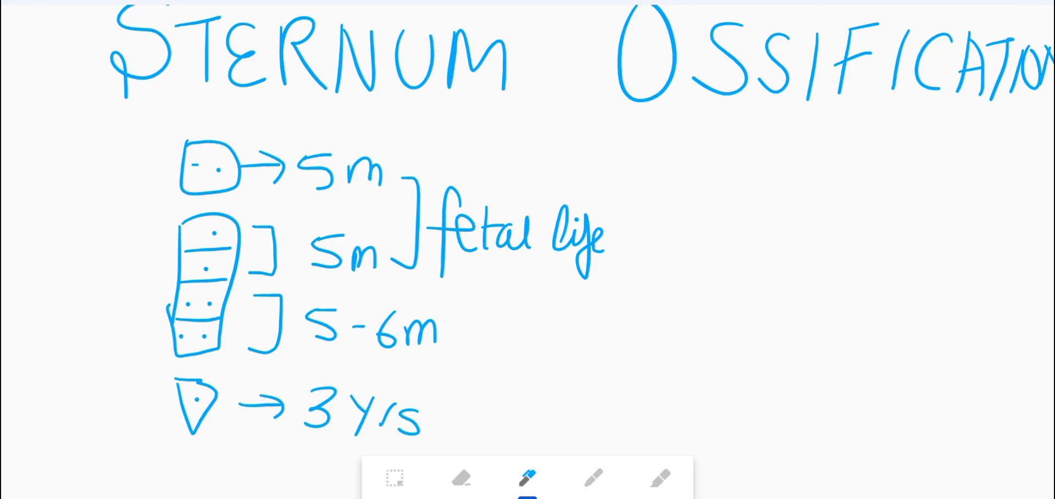
Switch the pen ink colour to green.
click(527, 477)
click(507, 429)
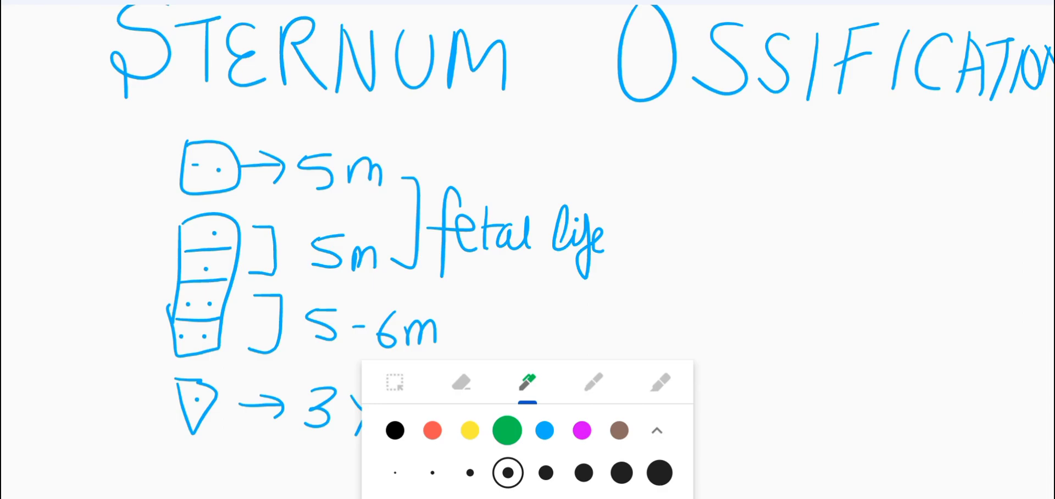
click(756, 291)
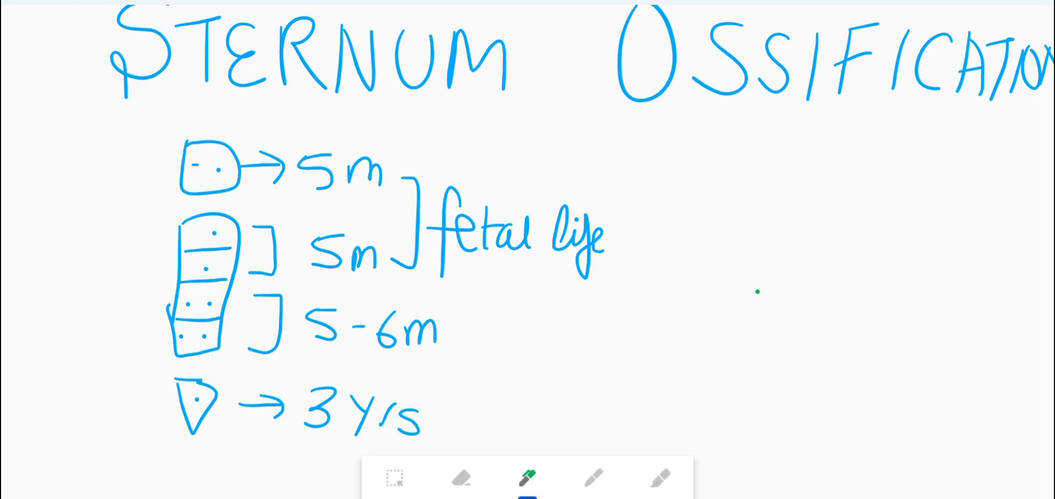
Draw a green bracket and upward arrow beside the body sections, labelled '14-25y'.
mouse_move(652, 197)
mouse_down()
mouse_move(697, 313)
mouse_move(640, 365)
mouse_up()
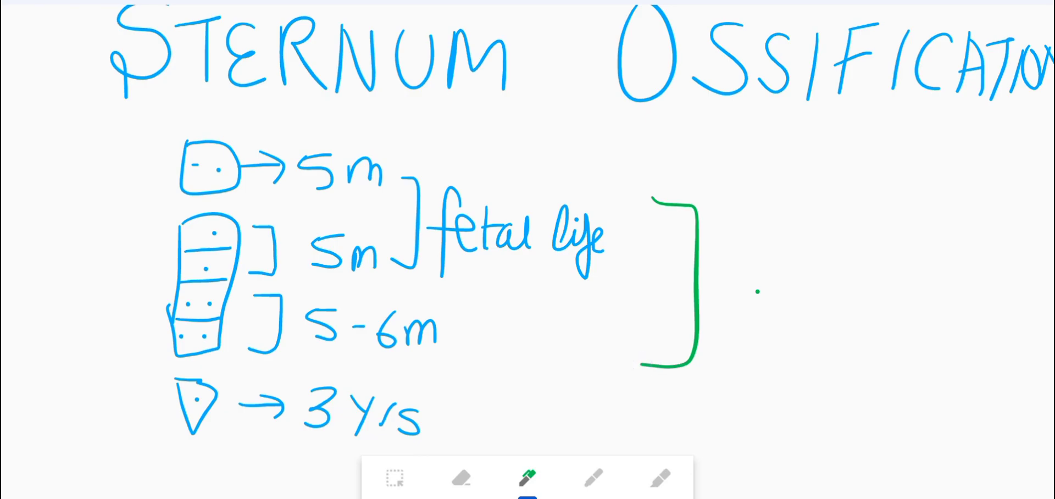
mouse_move(726, 364)
mouse_down()
mouse_move(739, 216)
mouse_move(714, 248)
mouse_up()
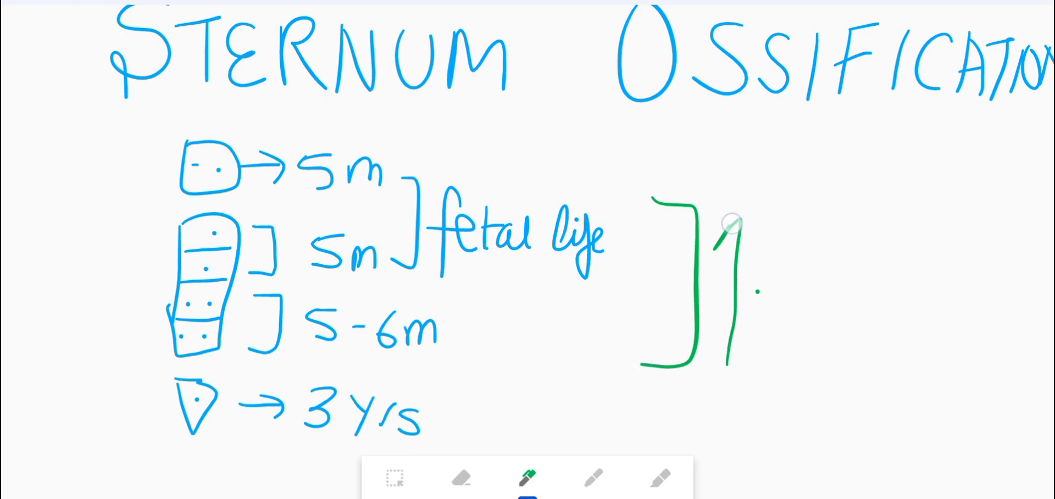
drag(738, 218, 787, 306)
mouse_move(802, 259)
mouse_down()
mouse_move(819, 281)
mouse_move(819, 307)
mouse_move(849, 284)
mouse_move(861, 302)
mouse_move(882, 303)
mouse_up()
mouse_move(900, 269)
mouse_down()
mouse_move(914, 296)
mouse_move(901, 310)
mouse_move(917, 258)
mouse_move(948, 297)
mouse_up()
drag(962, 280, 941, 323)
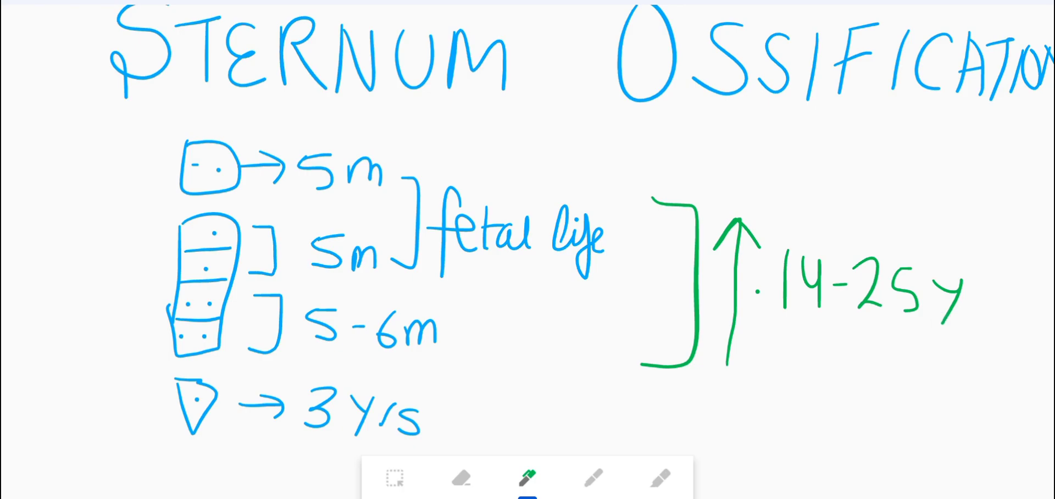
Draw a green arrow from the '3 y/s' row leading to '40y'.
drag(572, 423, 681, 424)
mouse_move(651, 405)
mouse_down()
mouse_move(666, 417)
mouse_move(665, 441)
mouse_up()
mouse_move(723, 398)
mouse_down()
mouse_move(760, 412)
mouse_move(753, 452)
mouse_up()
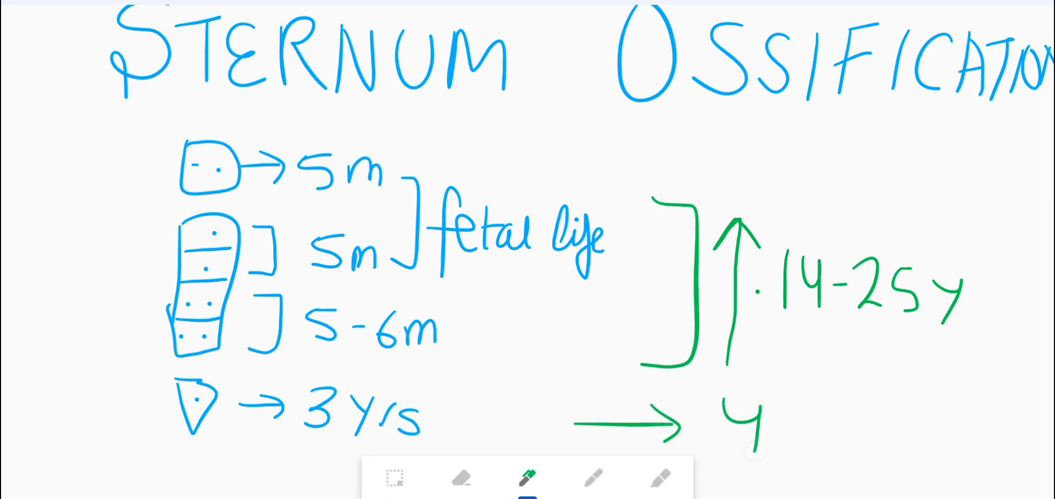
mouse_move(787, 394)
mouse_down()
mouse_move(867, 417)
mouse_move(830, 458)
mouse_move(814, 457)
mouse_up()
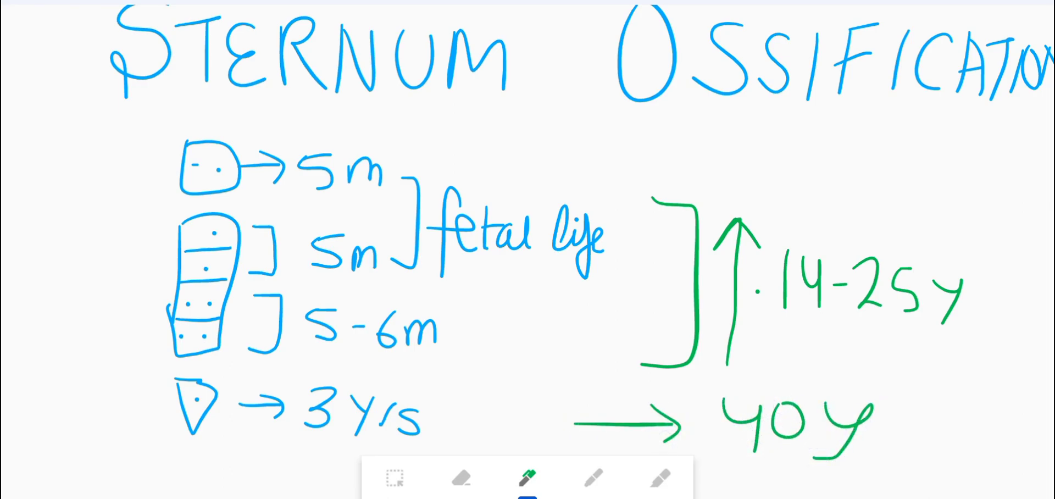
Draw a green arrow from the top piece's row leading to '60y'.
drag(594, 156, 698, 156)
mouse_move(680, 146)
mouse_down()
mouse_move(697, 157)
mouse_move(686, 173)
mouse_up()
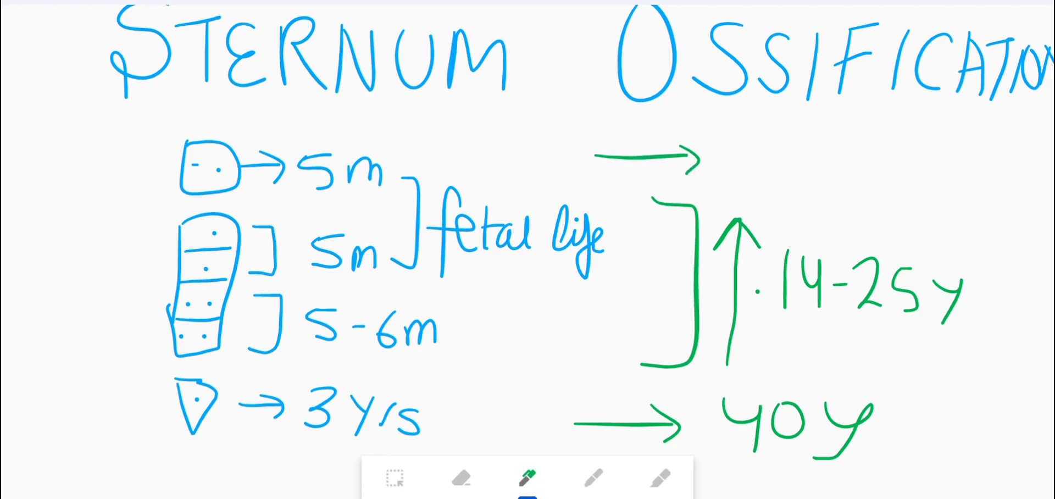
mouse_move(778, 141)
mouse_down()
mouse_move(747, 166)
mouse_move(796, 185)
mouse_move(791, 146)
mouse_move(853, 159)
mouse_move(814, 208)
mouse_up()
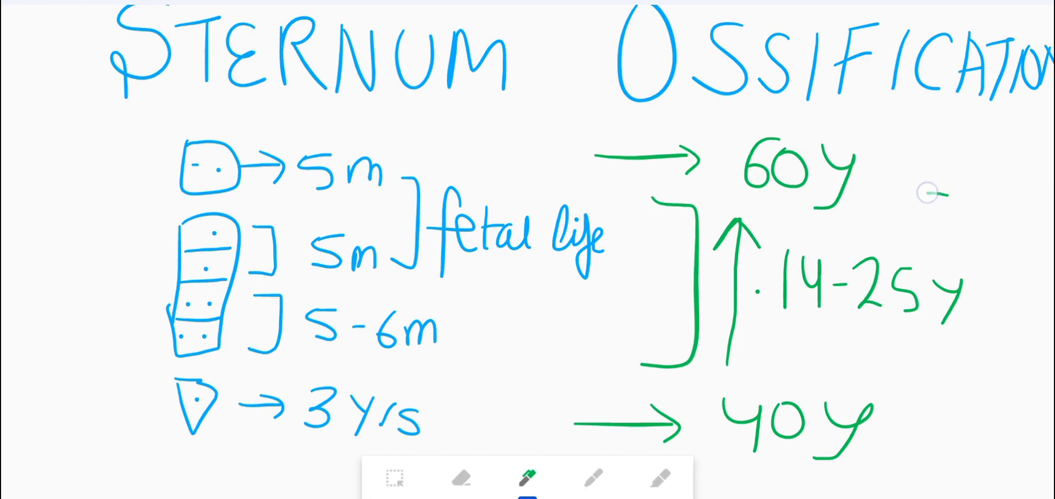
Draw a short green dash just right of '60y'.
drag(926, 191, 947, 193)
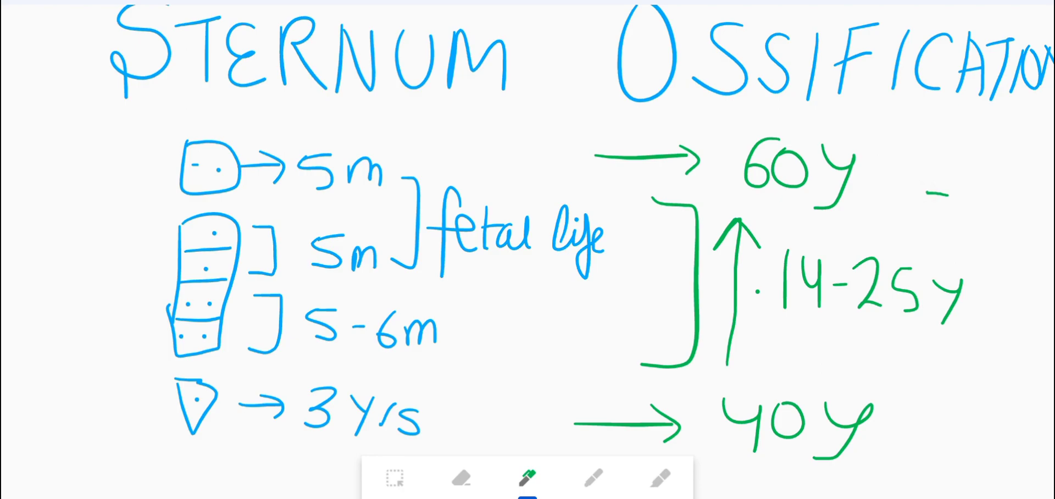